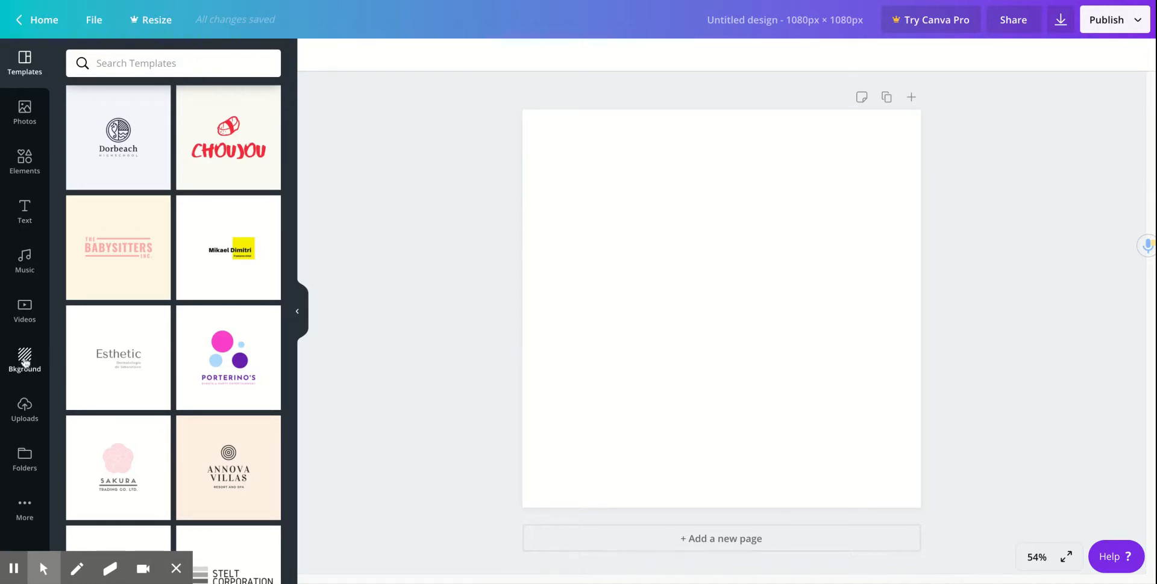
Fill the page background with the preset pink and change it to the custom mauve colour #b47b9e.
left_click(24, 362)
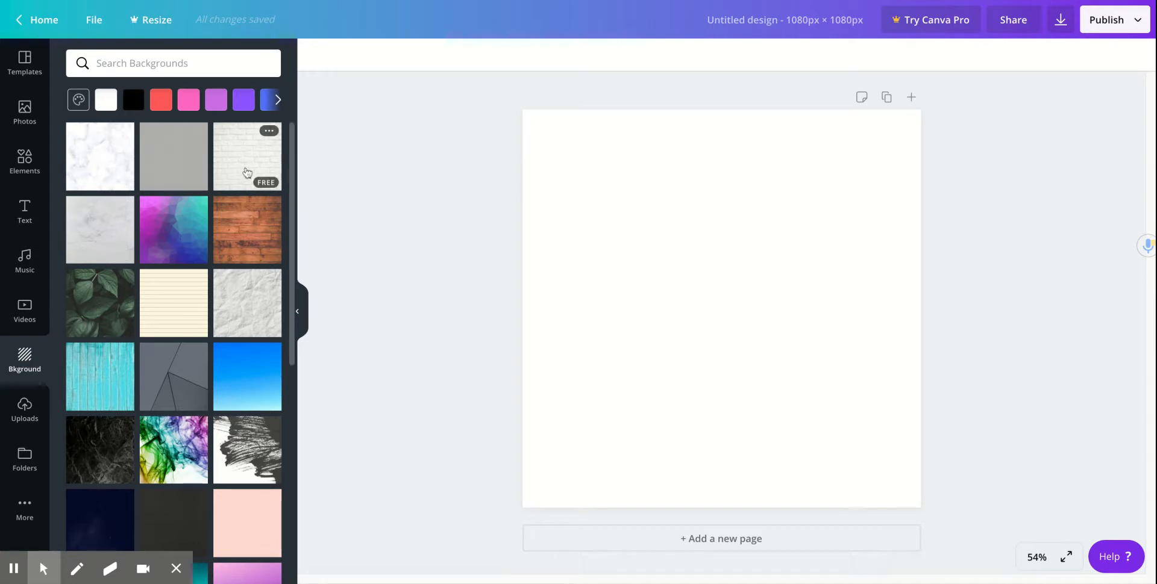
left_click(188, 101)
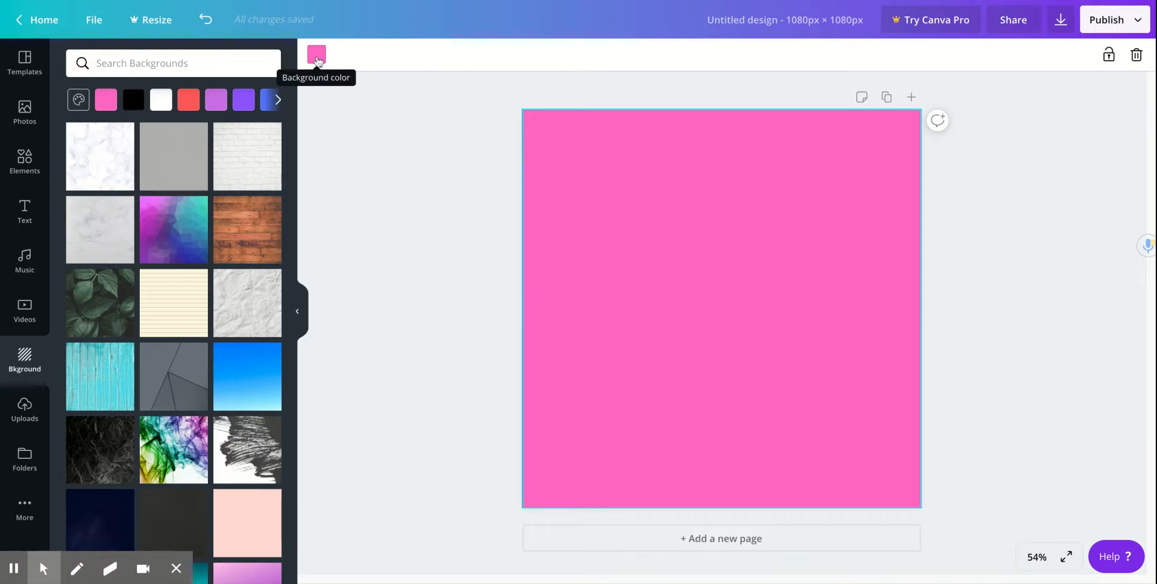
left_click(317, 58)
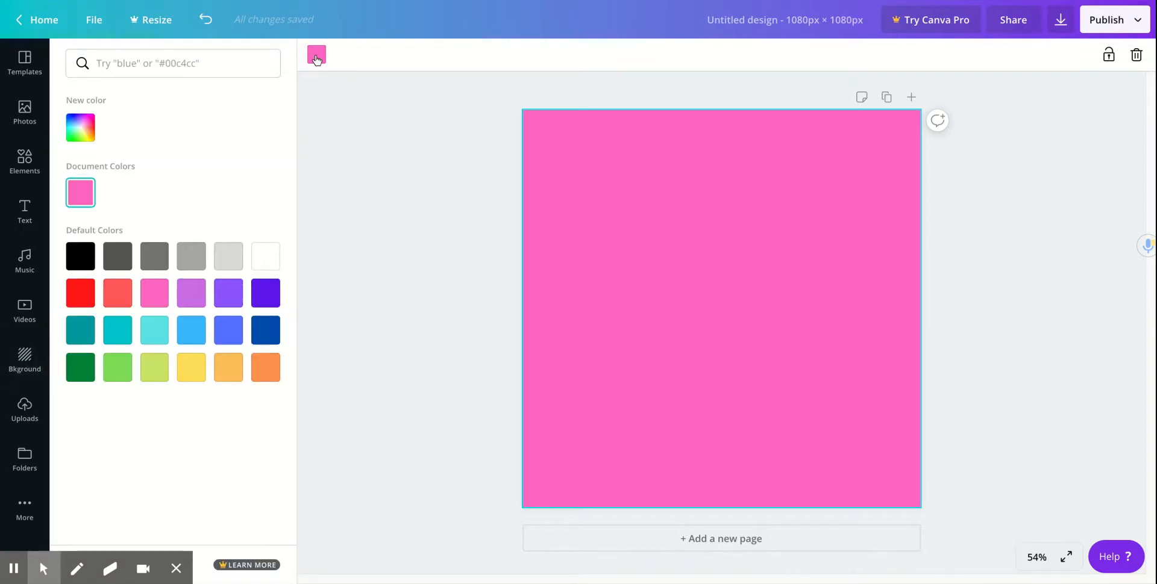
left_click(77, 129)
left_click(179, 172)
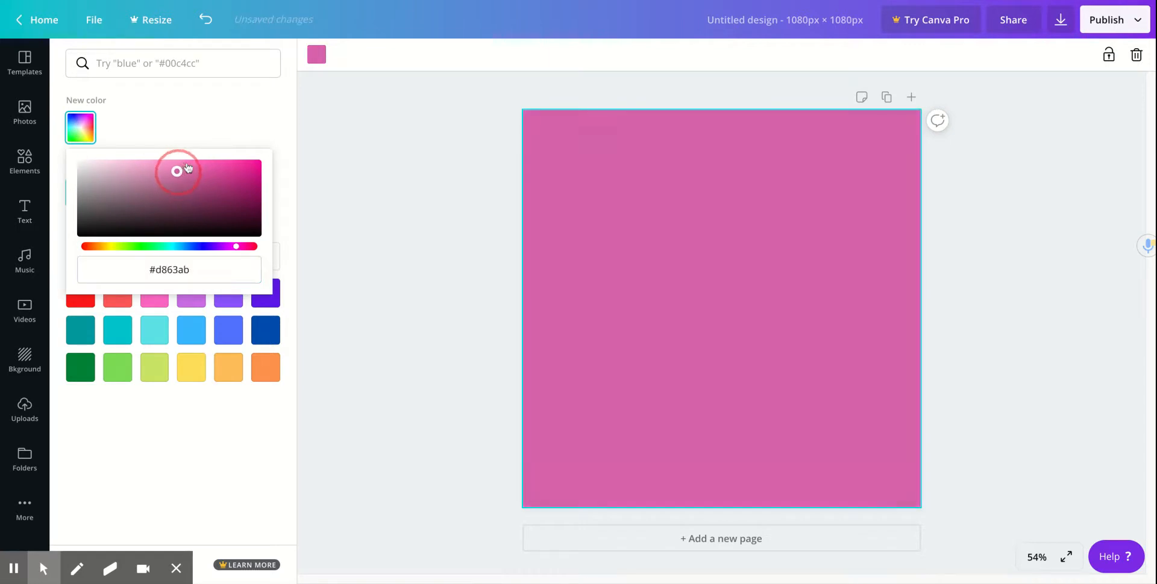
left_click_drag(178, 173, 135, 182)
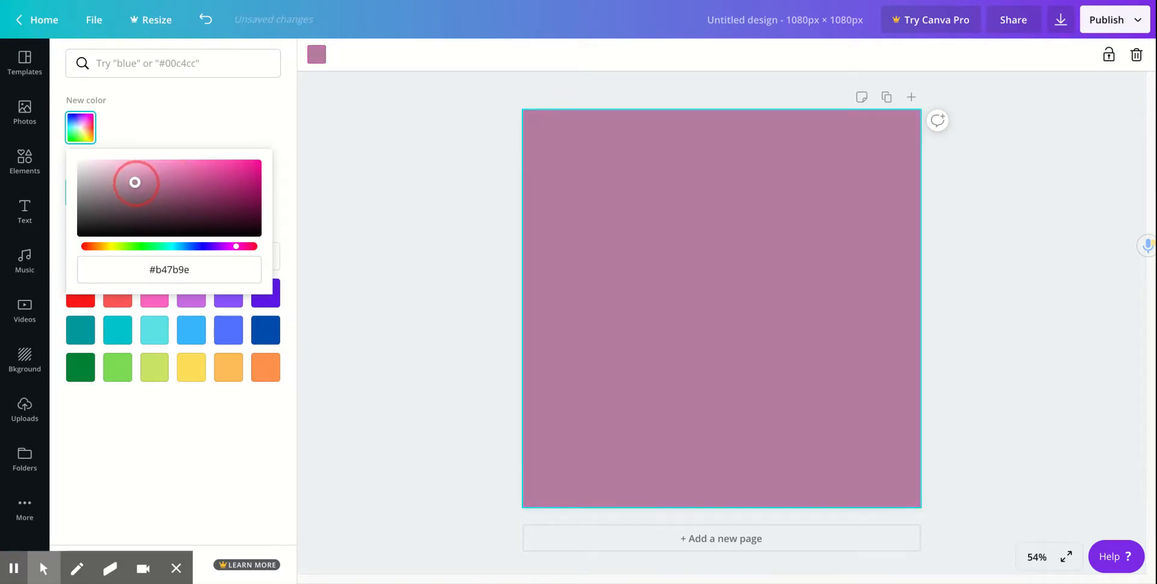
left_click(386, 58)
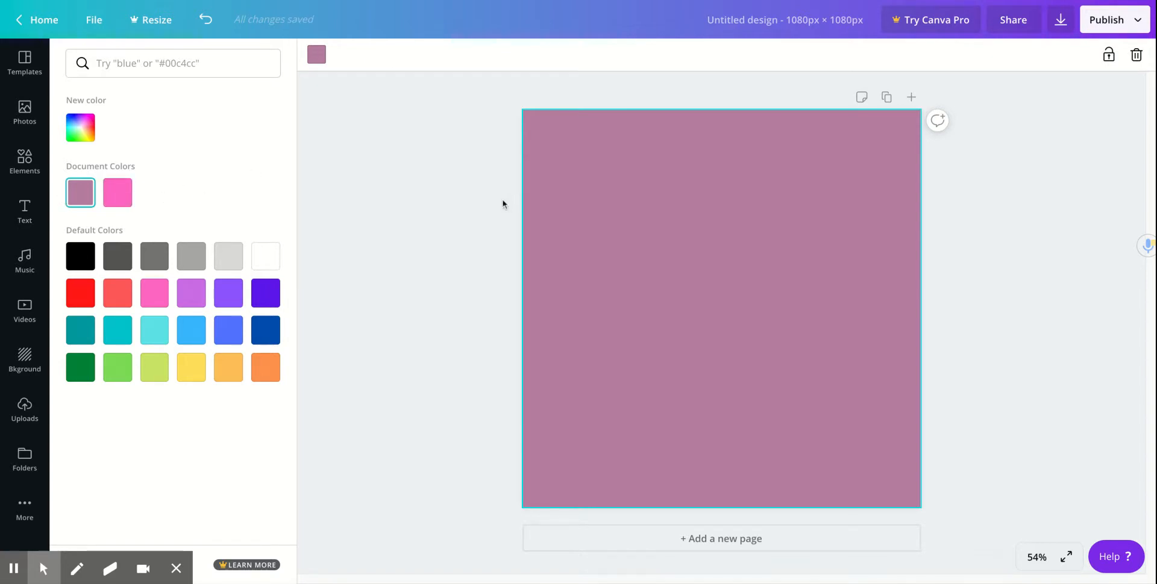
Apply the light blue gradient from the background library to the page.
left_click(18, 365)
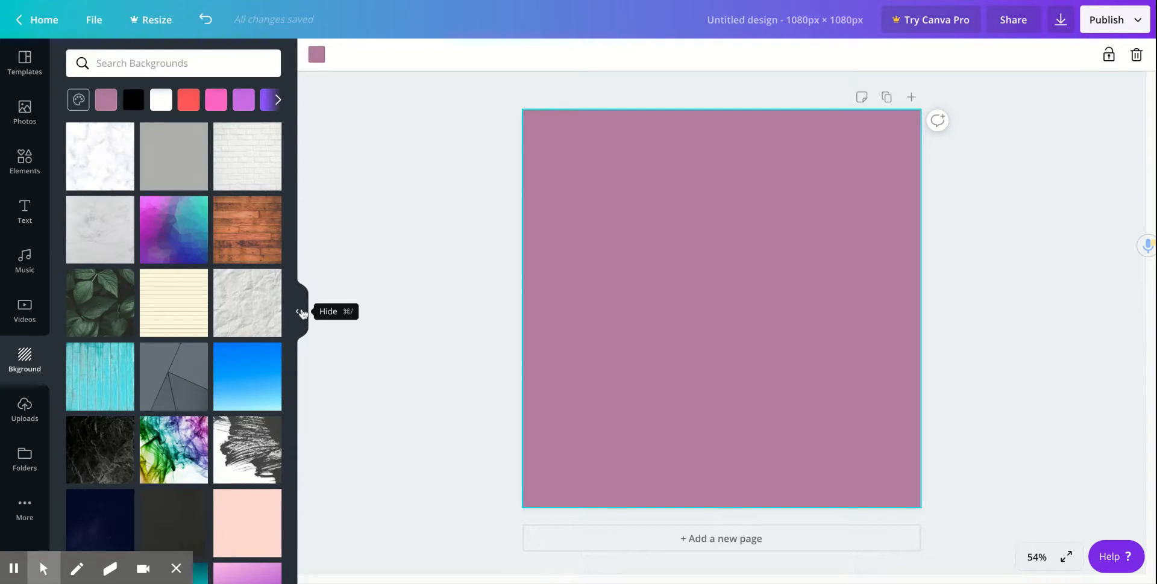
scroll(233, 347, "down", 6)
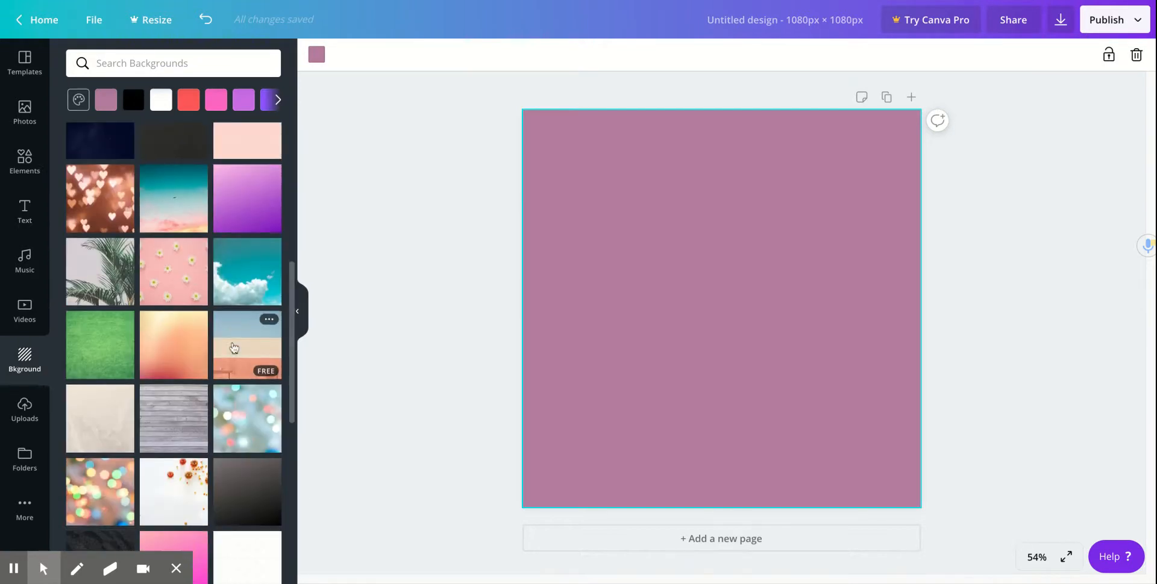
scroll(234, 347, "down", 5)
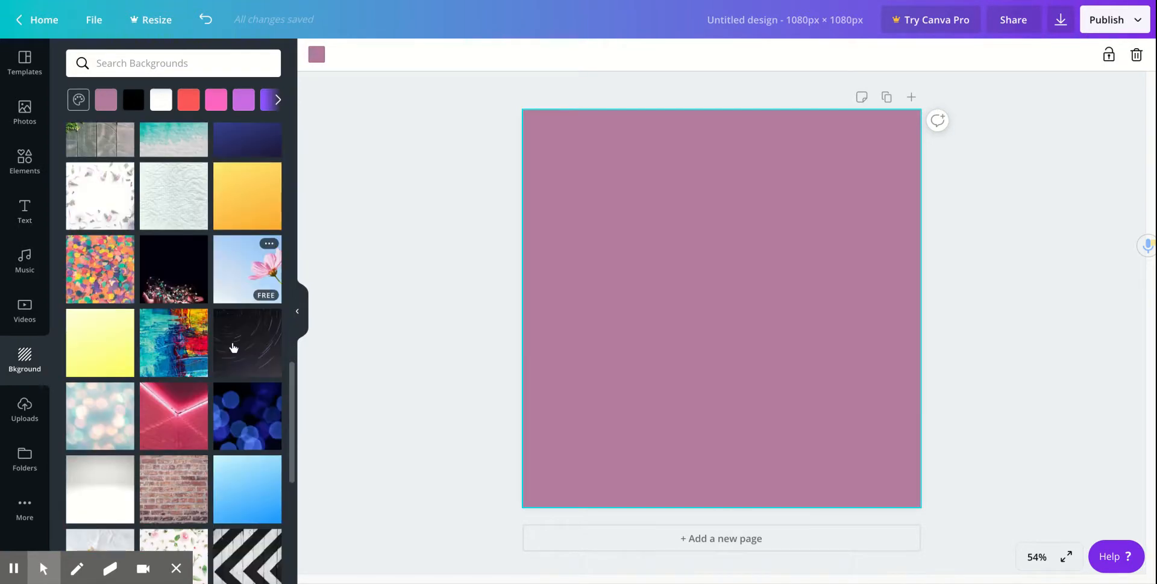
scroll(234, 348, "down", 3)
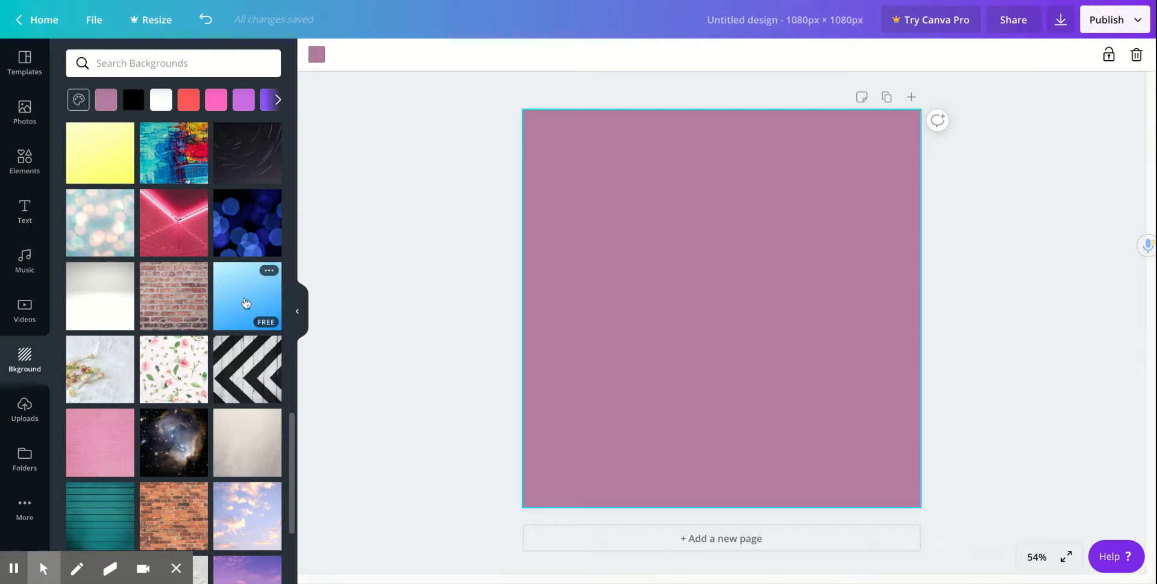
left_click(246, 303)
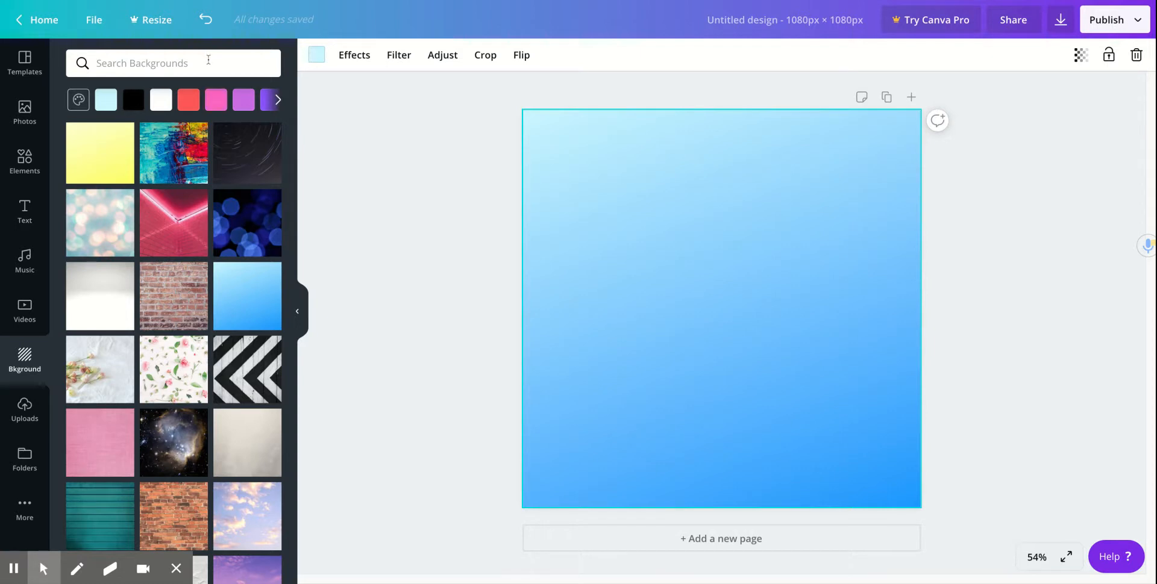
Search the background library for "color".
left_click(208, 58)
type("color")
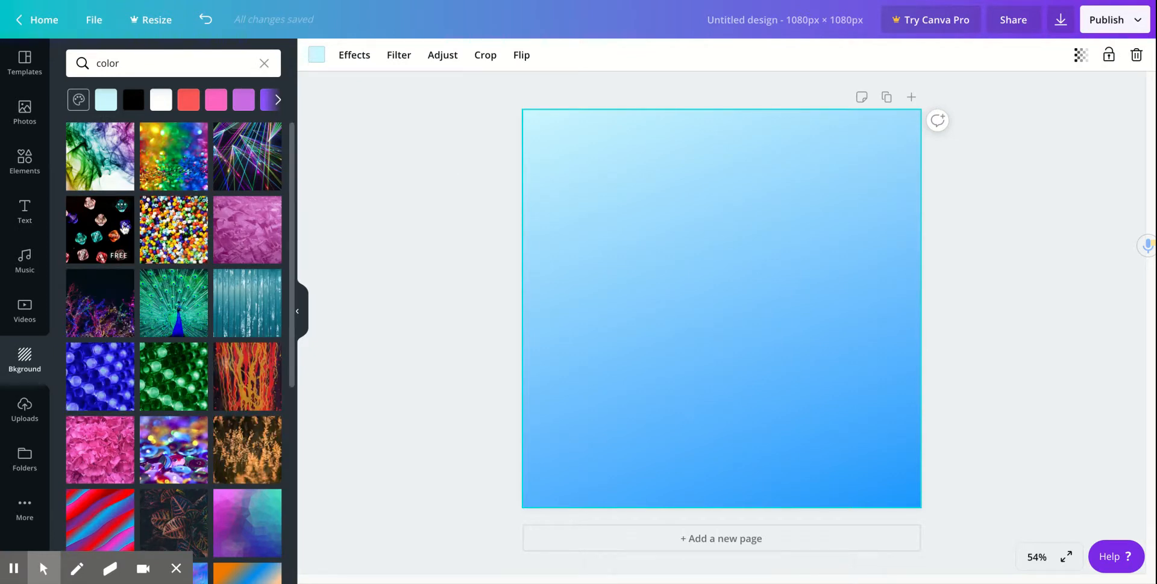
mouse_move(123, 146)
Search the background library for "bacgrounds" and set the white brick wall image as the page background.
double_click(170, 63)
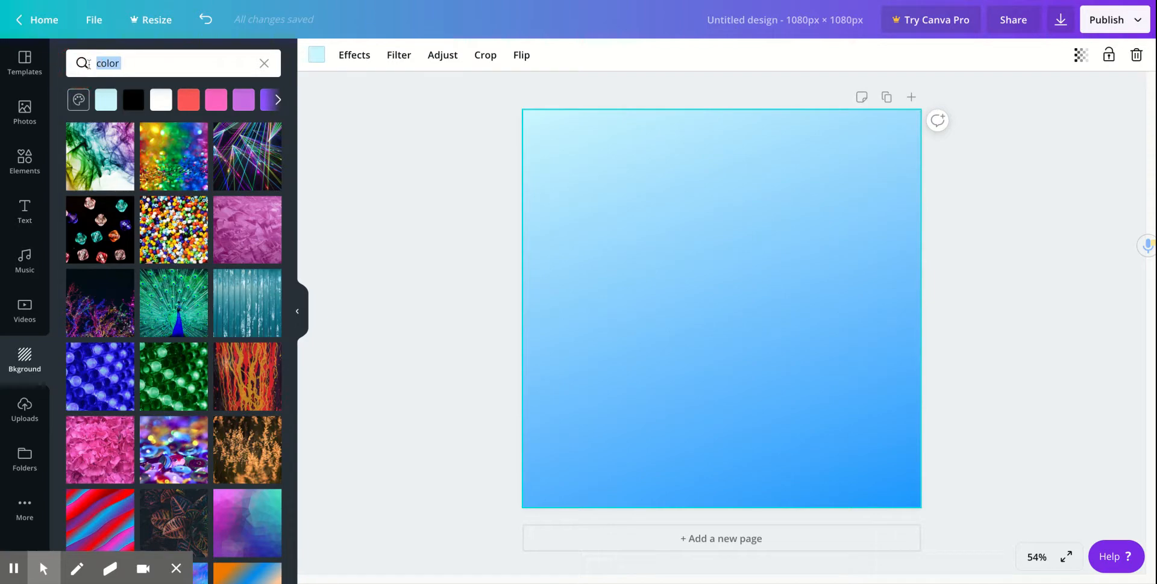
type("bacgrounds")
key("Return")
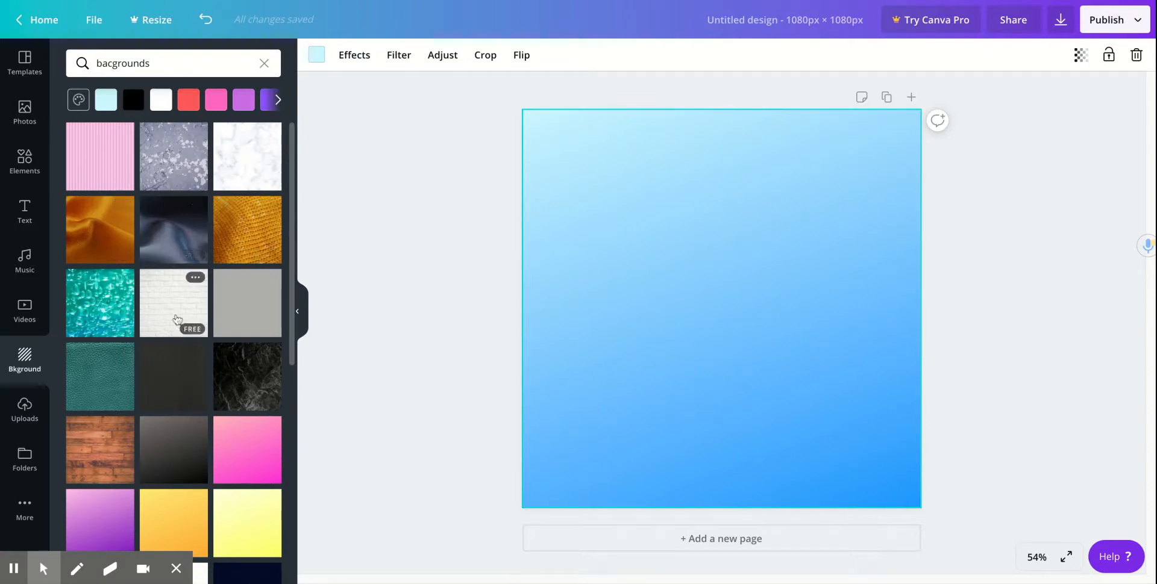
left_click(174, 318)
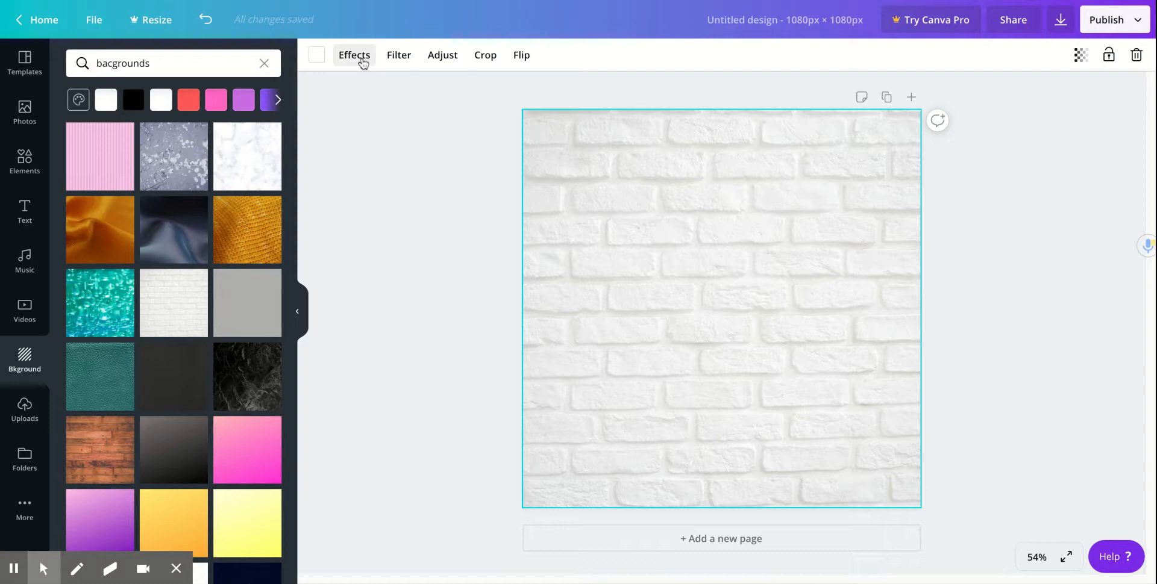
Look through the image effects for the brick background and connect the Pixelate effect.
left_click(362, 59)
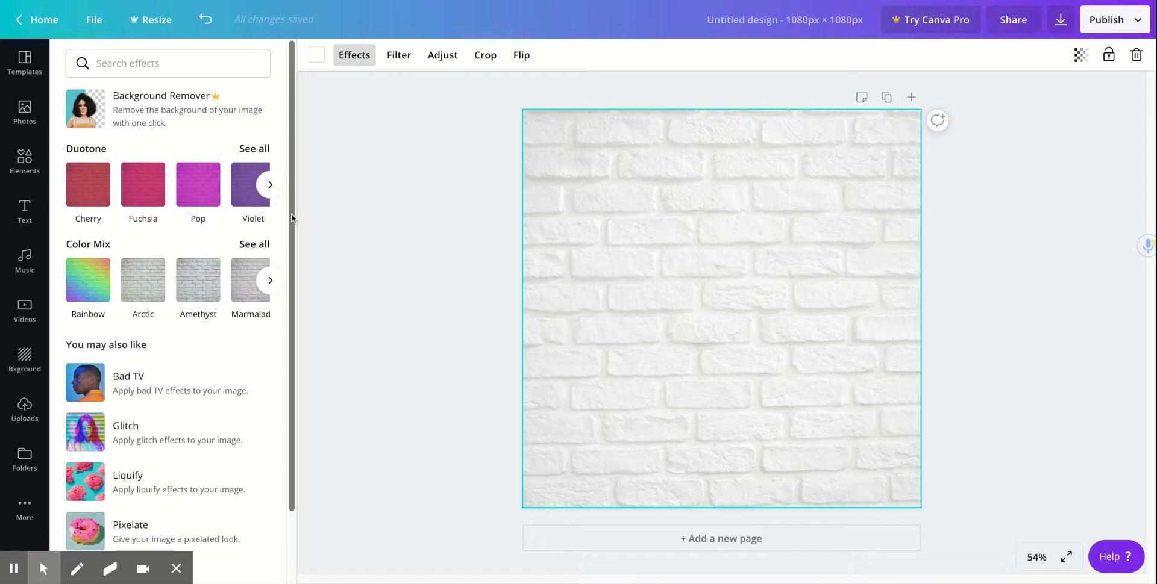
left_click_drag(291, 218, 289, 434)
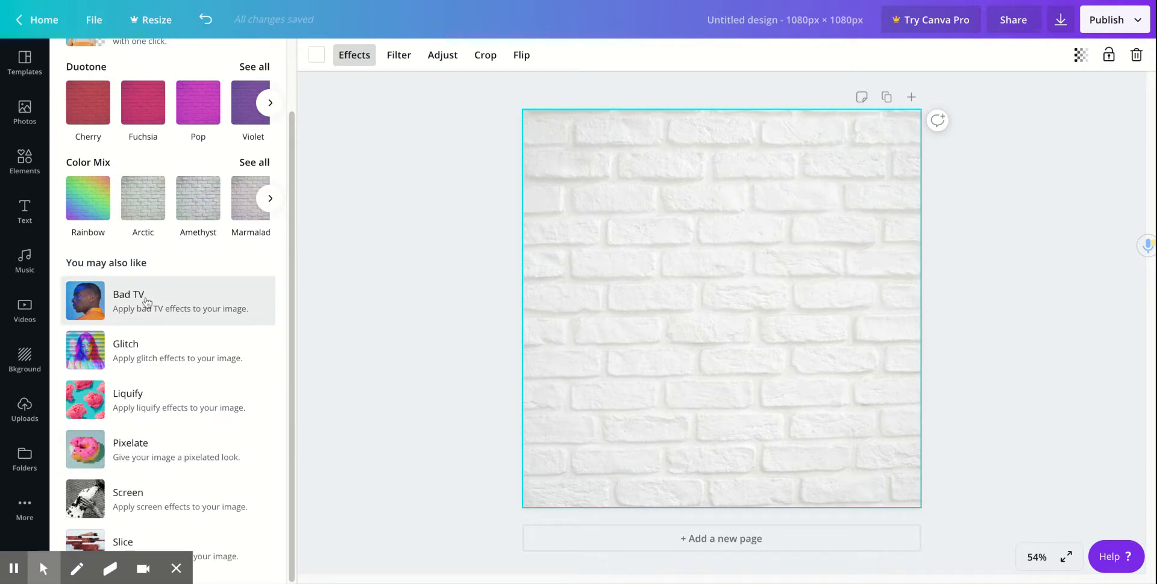
scroll(292, 298, "up", 3)
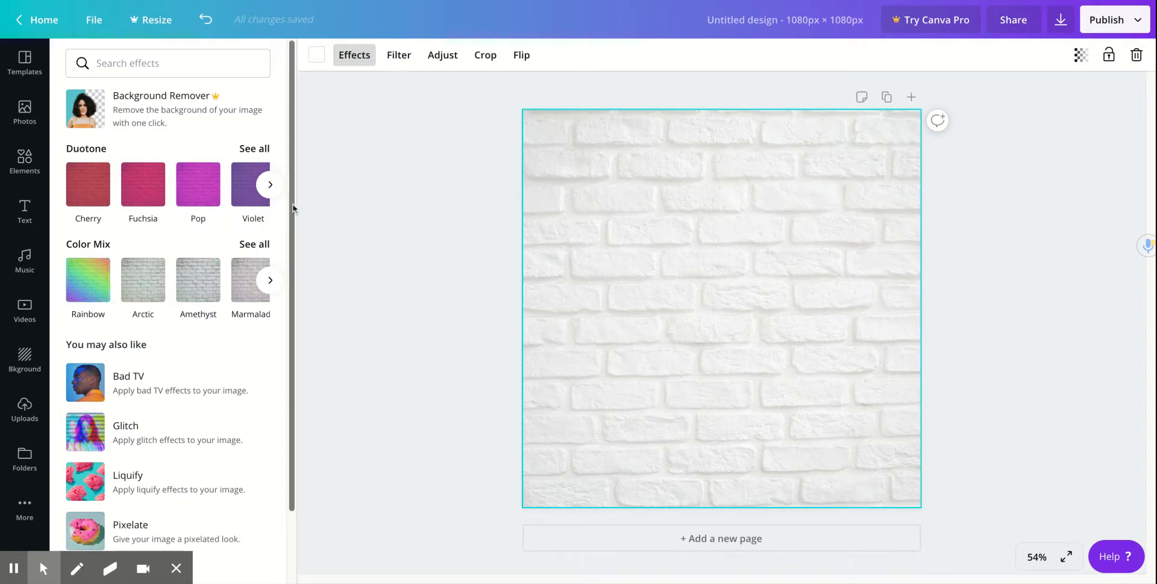
scroll(292, 205, "down", 3)
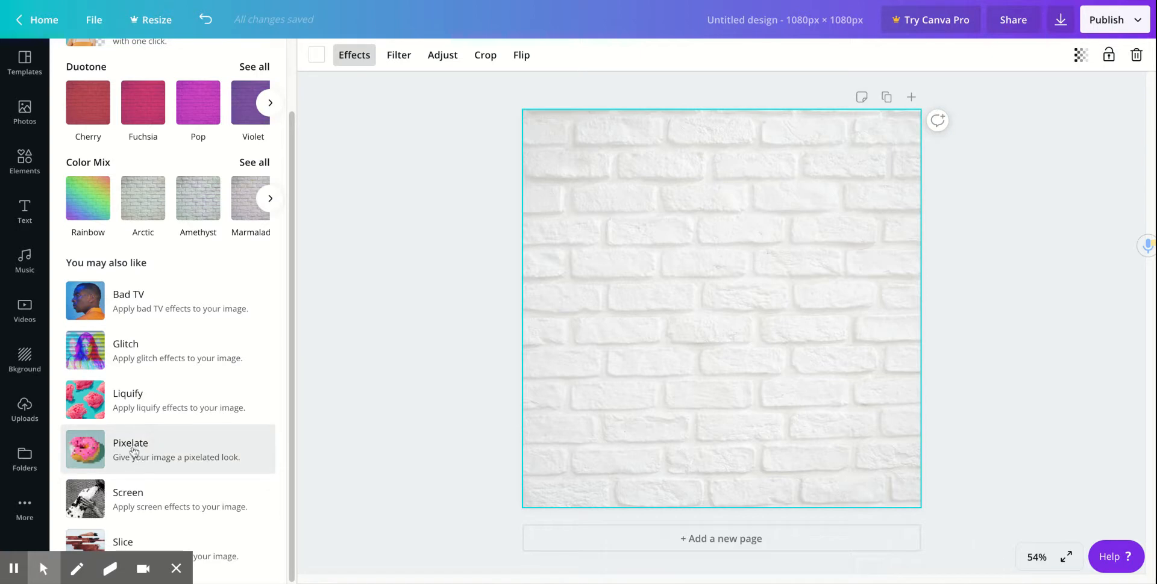
left_click(85, 455)
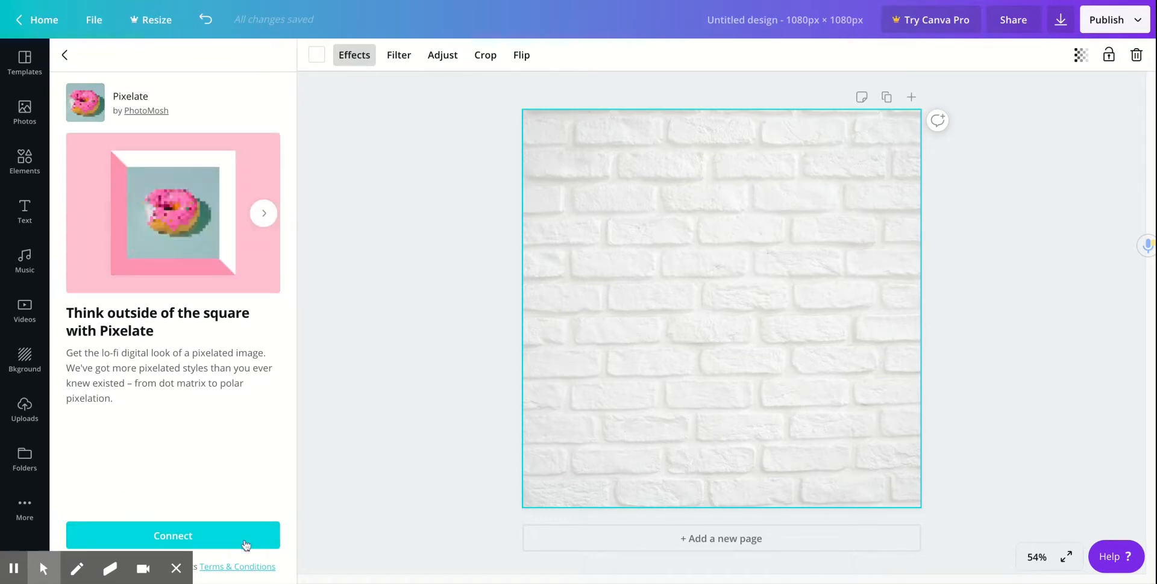
left_click(193, 536)
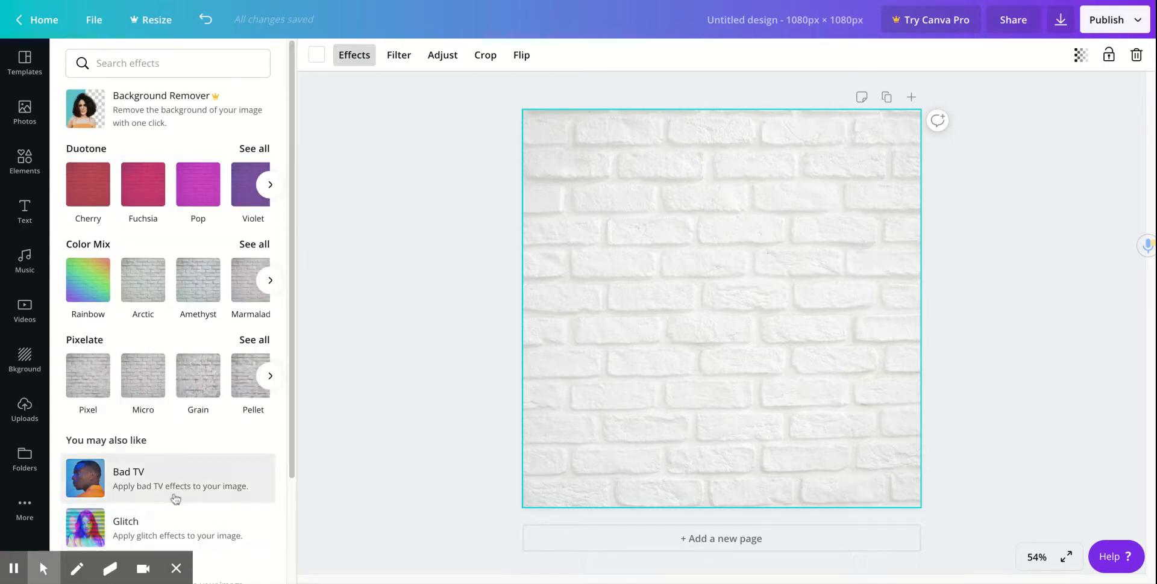
Try the Grain, Micro and Pixel styles of the Pixelate effect on the brick background.
left_click(201, 374)
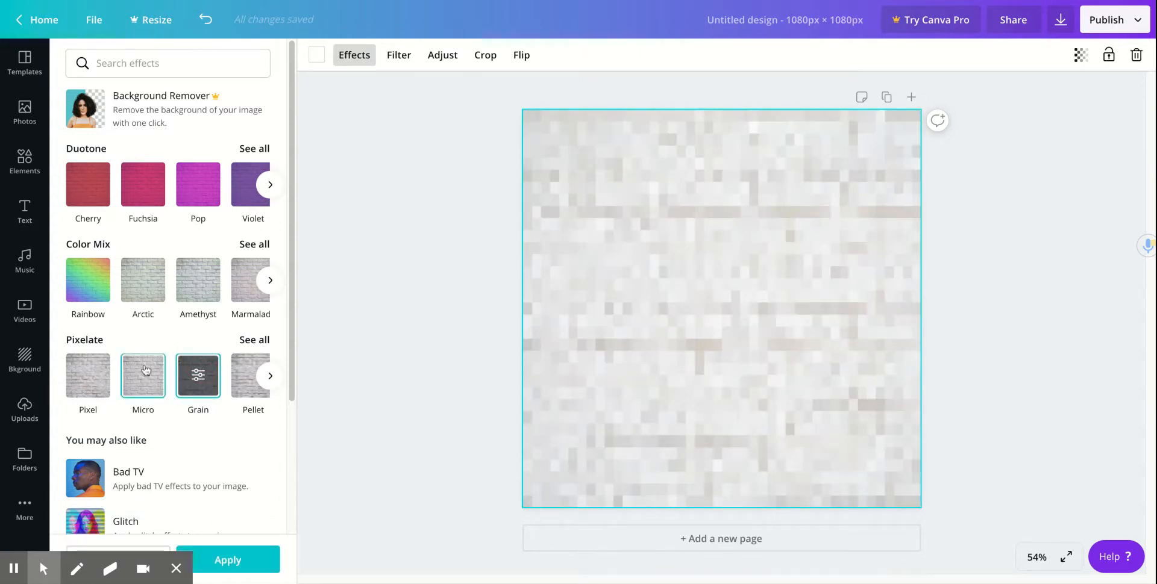
left_click(143, 372)
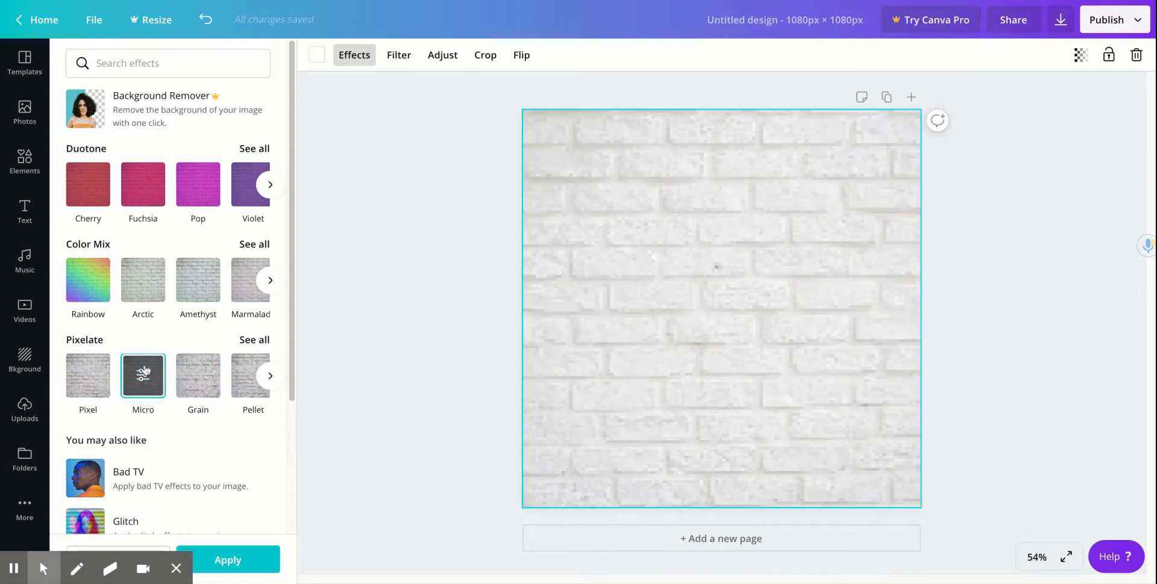
left_click(84, 376)
Browse the remaining Pixelate and Color Mix styles and connect the Glitch effect.
left_click(270, 377)
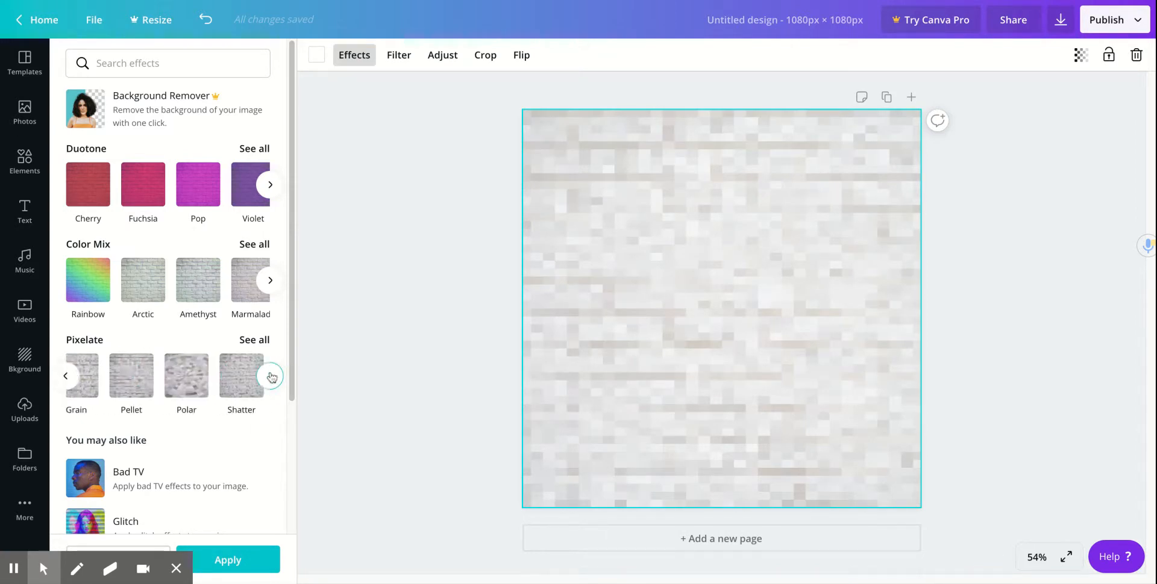
left_click(270, 280)
left_click(264, 280)
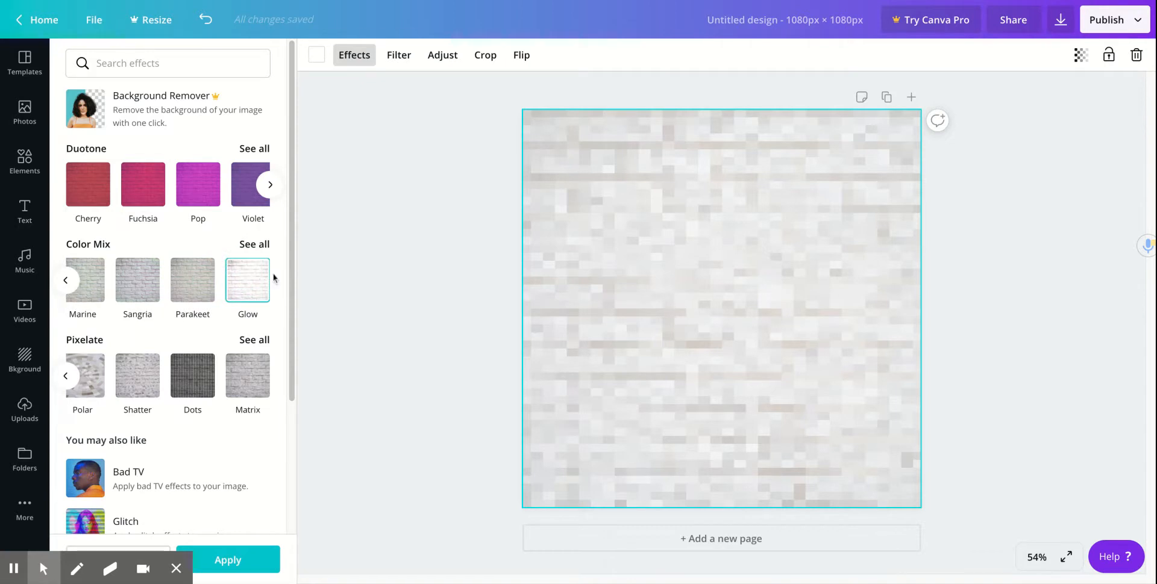
scroll(293, 274, "down", 3)
left_click_drag(294, 277, 293, 299)
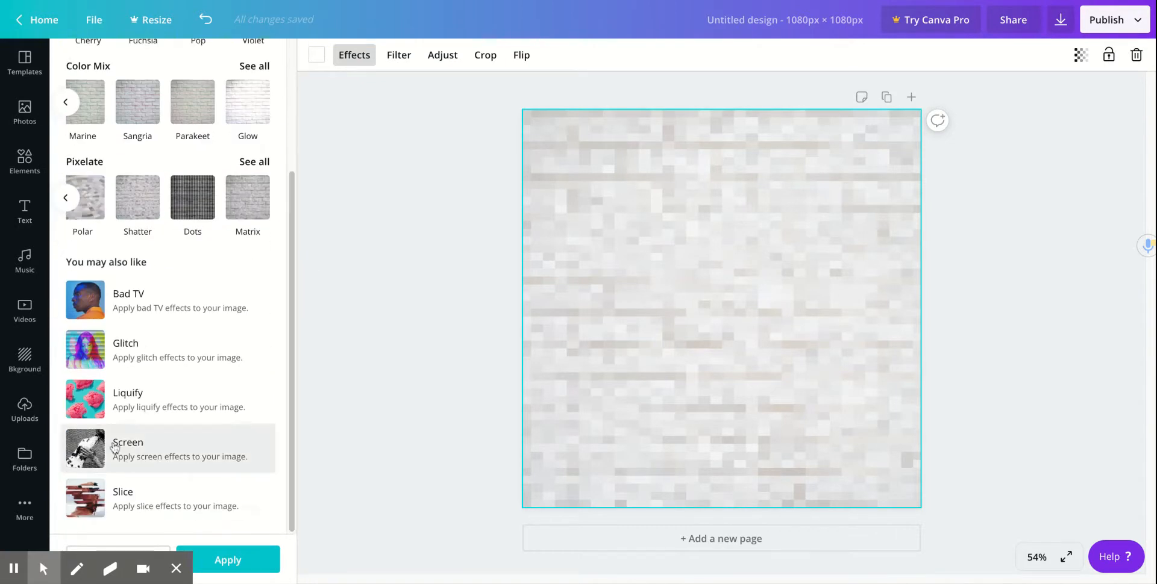
left_click(133, 346)
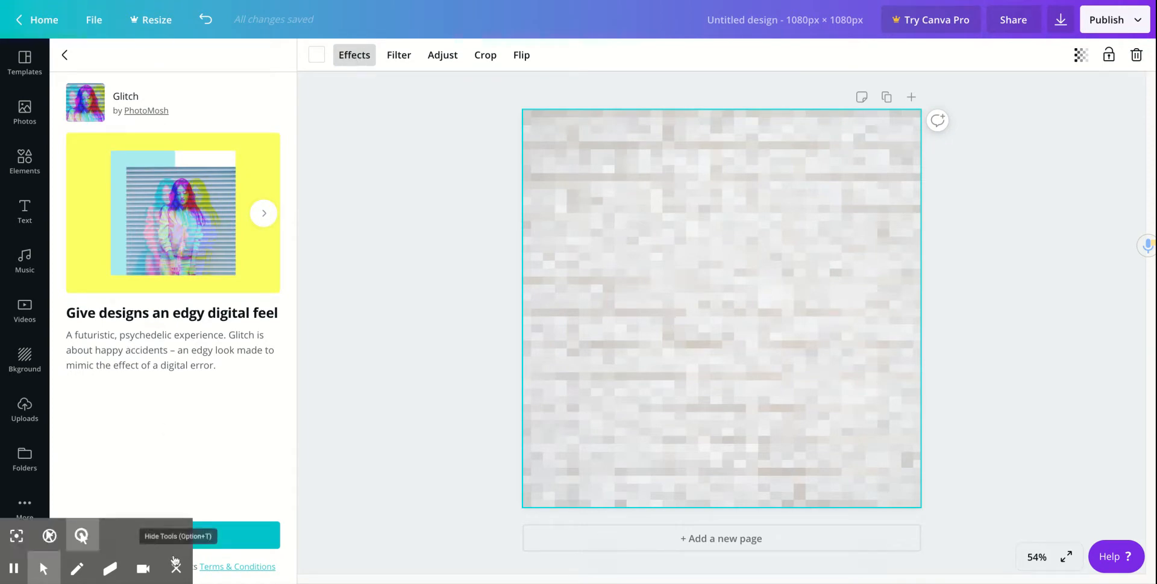
left_click(228, 537)
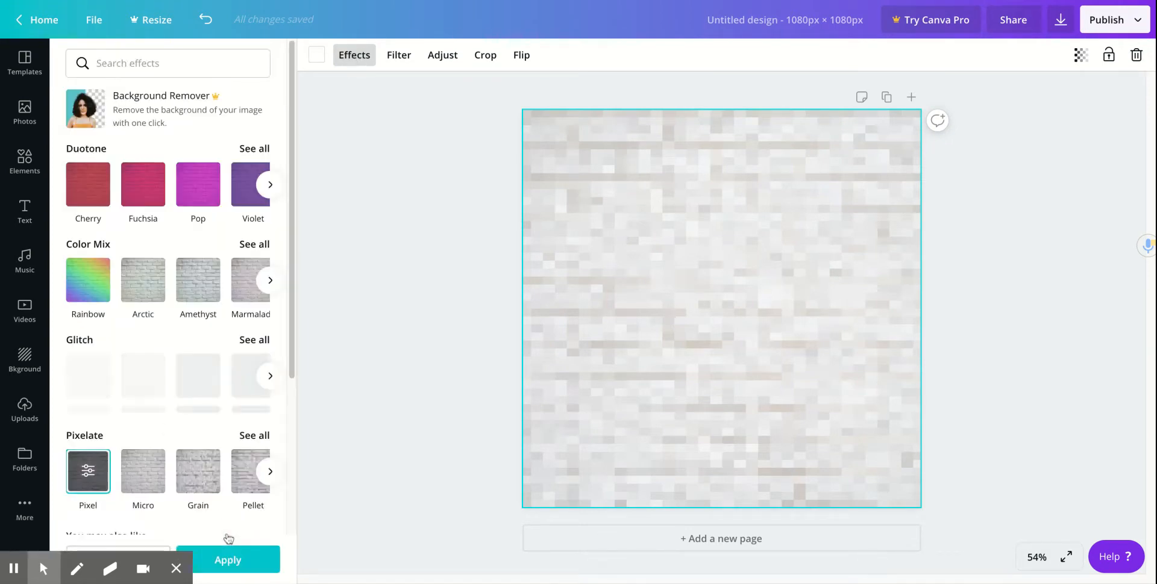
Give the brick background the Trace style of the Glitch effect.
scroll(209, 489, "down", 2)
scroll(210, 489, "down", 2)
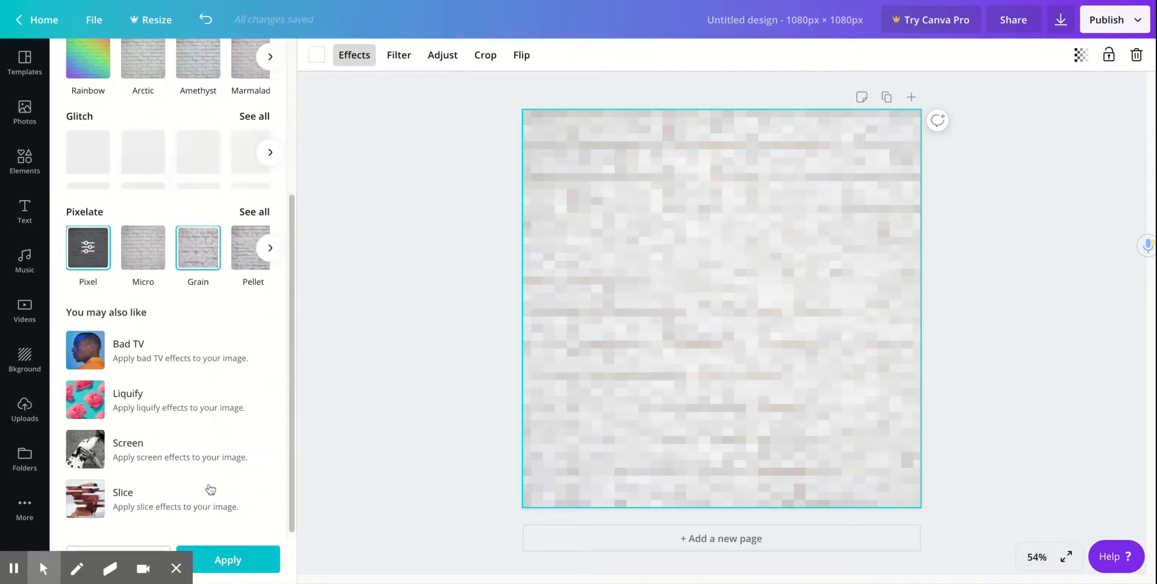
scroll(209, 488, "up", 4)
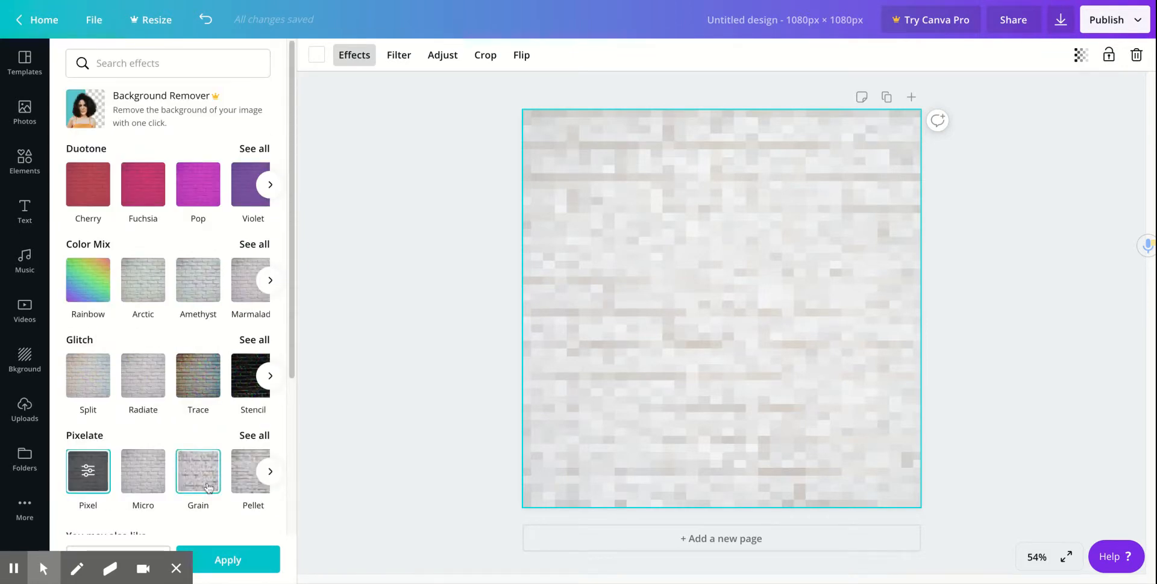
left_click(191, 378)
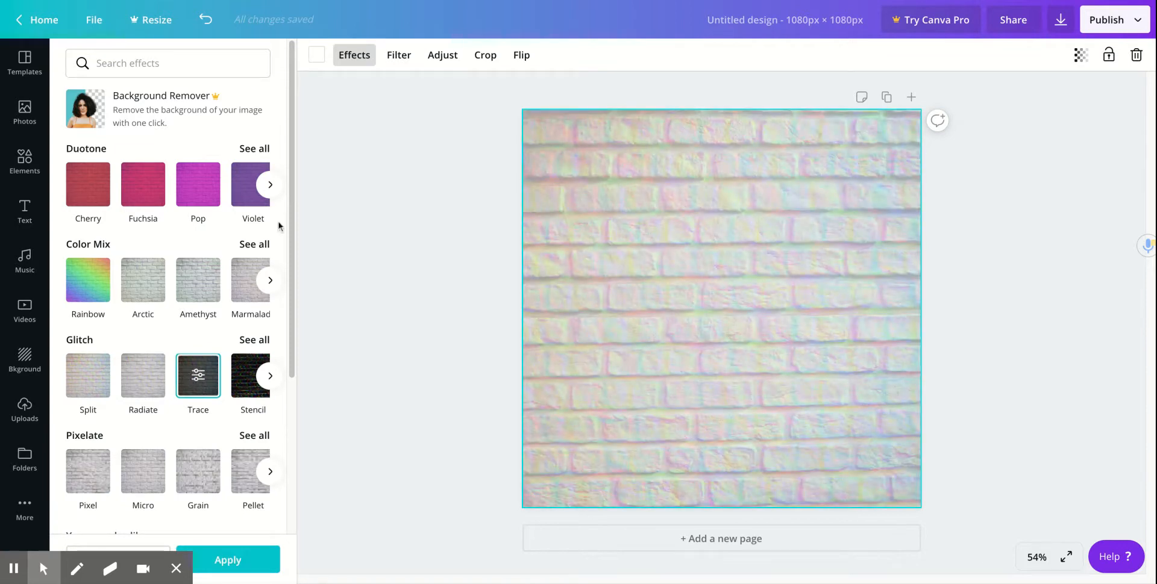
View the available filters and slightly raise the brick background's brightness in the image adjustments.
left_click(400, 56)
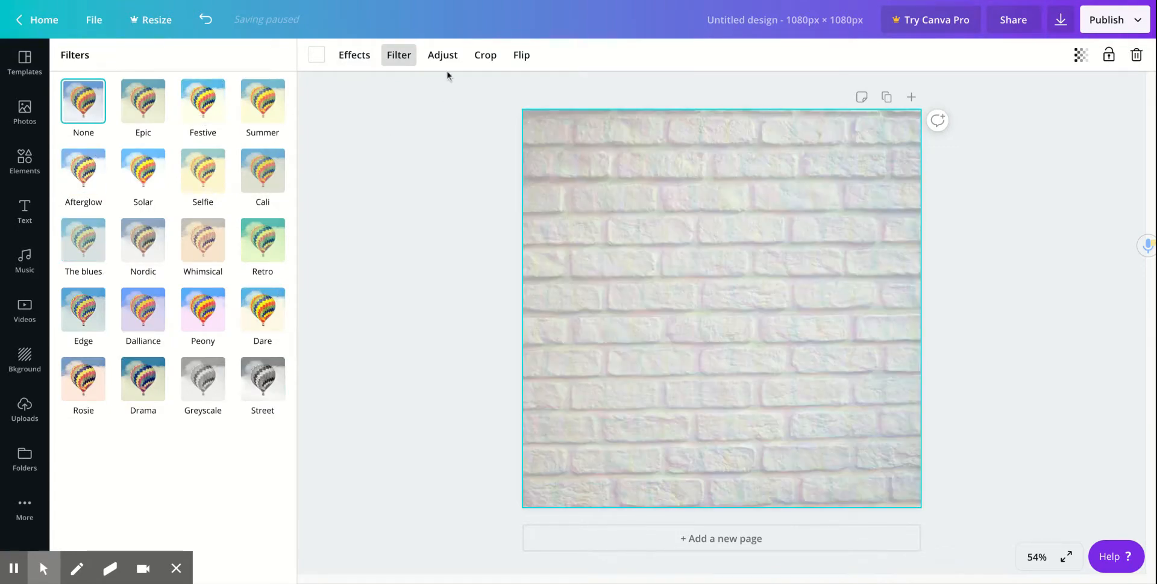
left_click(442, 56)
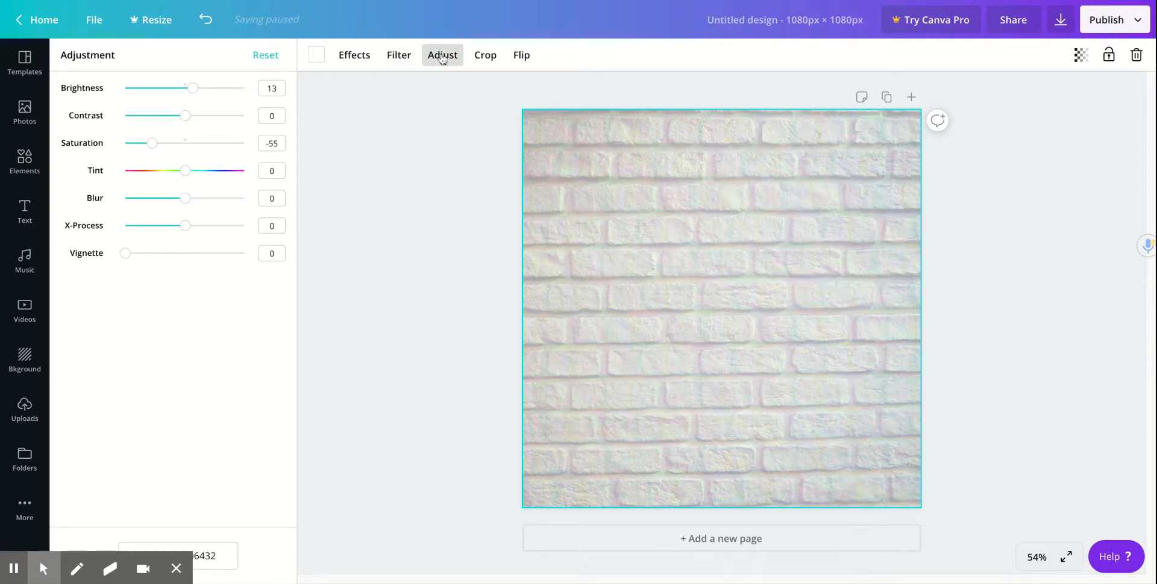
mouse_move(193, 88)
left_mouse_down()
mouse_move(175, 88)
mouse_move(198, 88)
left_mouse_up()
Flip the brick background image horizontally.
left_click(484, 59)
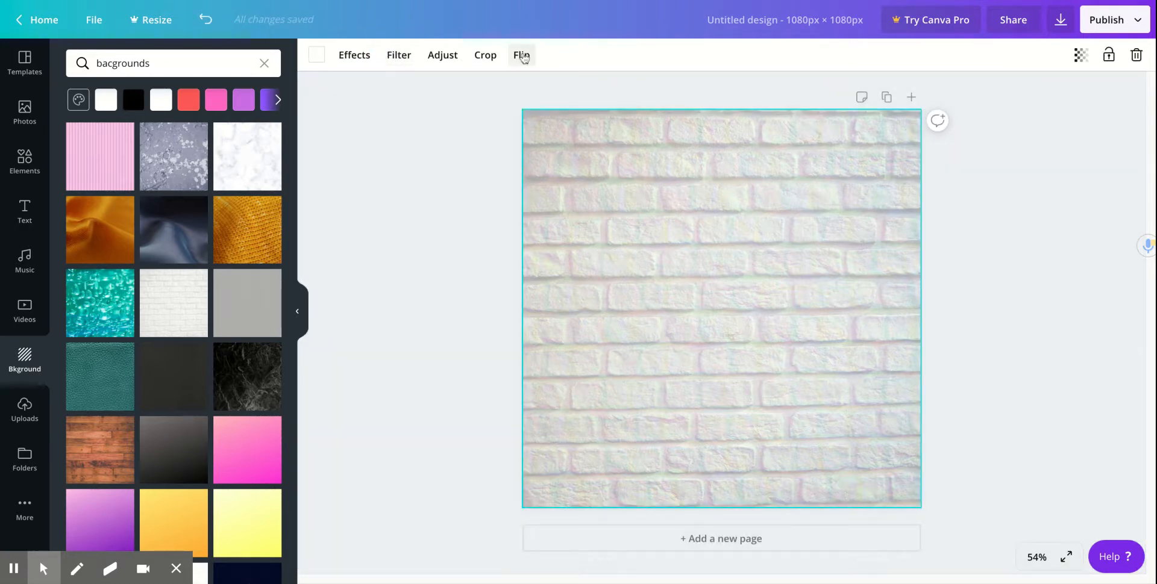
left_click(523, 56)
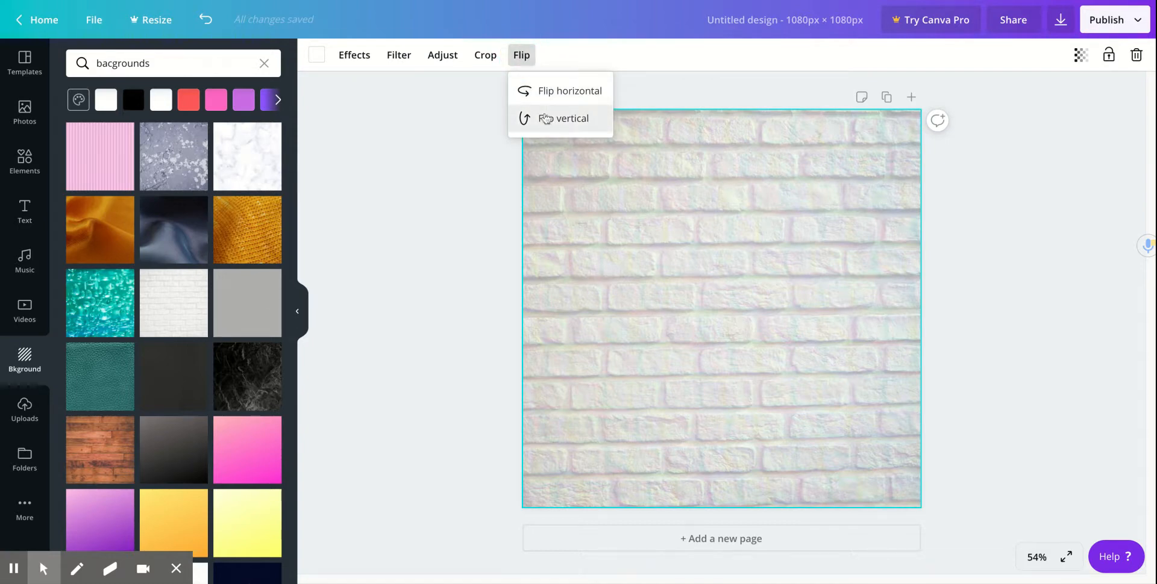
left_click(544, 95)
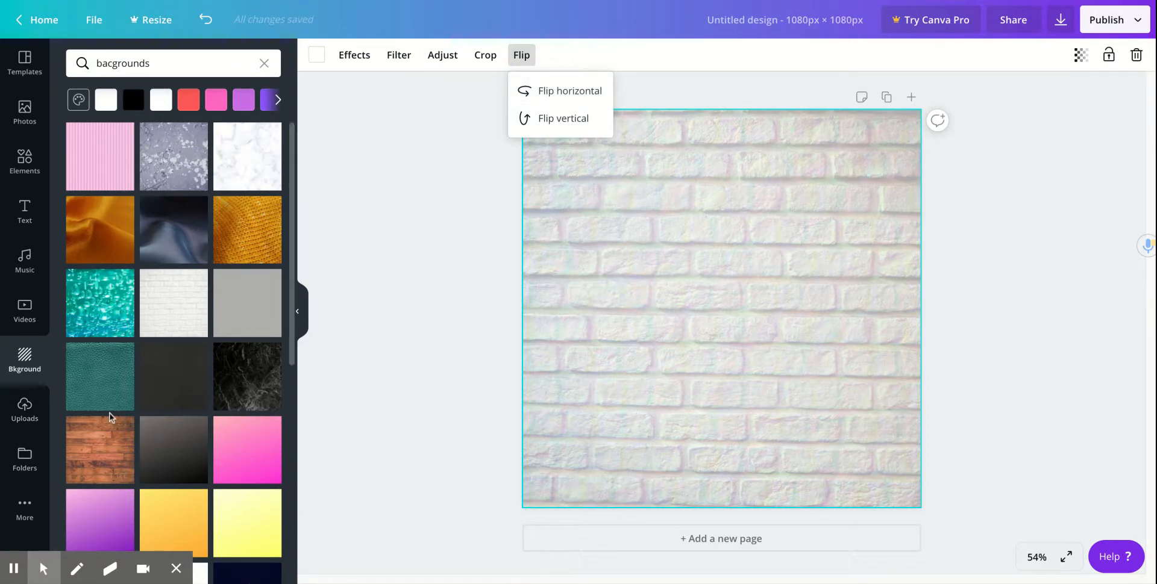
Reopen the image effects for the brick background and browse the list of further effects.
left_click(353, 55)
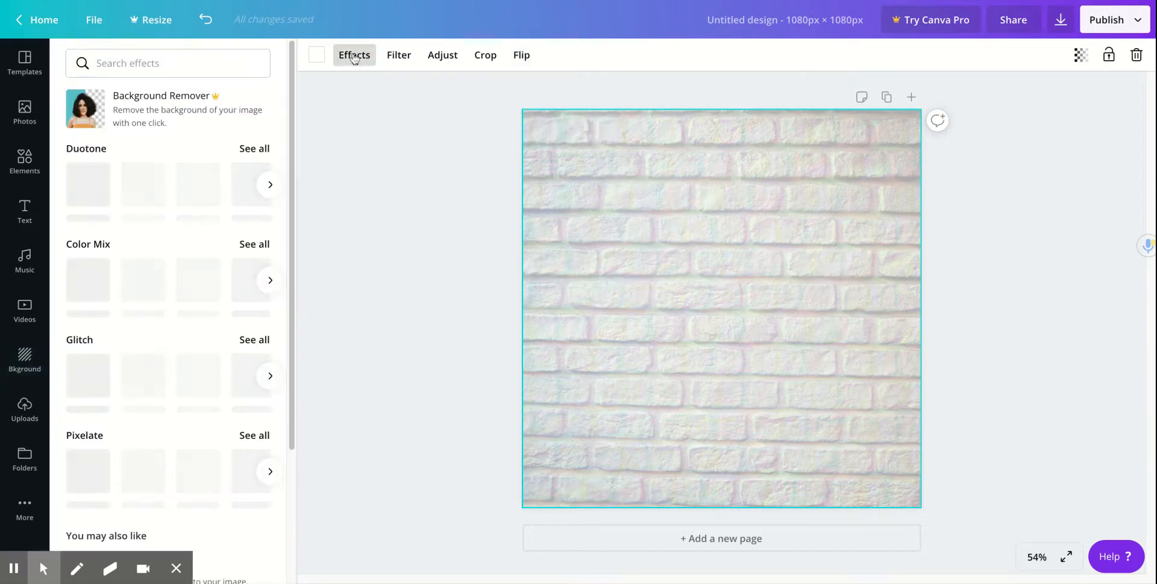
scroll(291, 154, "down", 3)
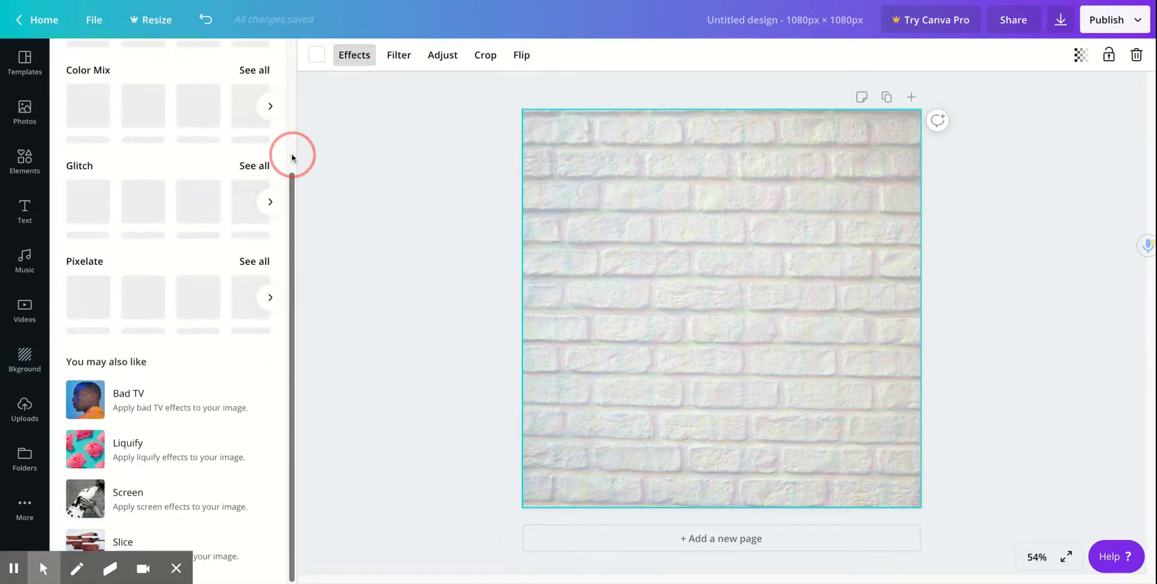